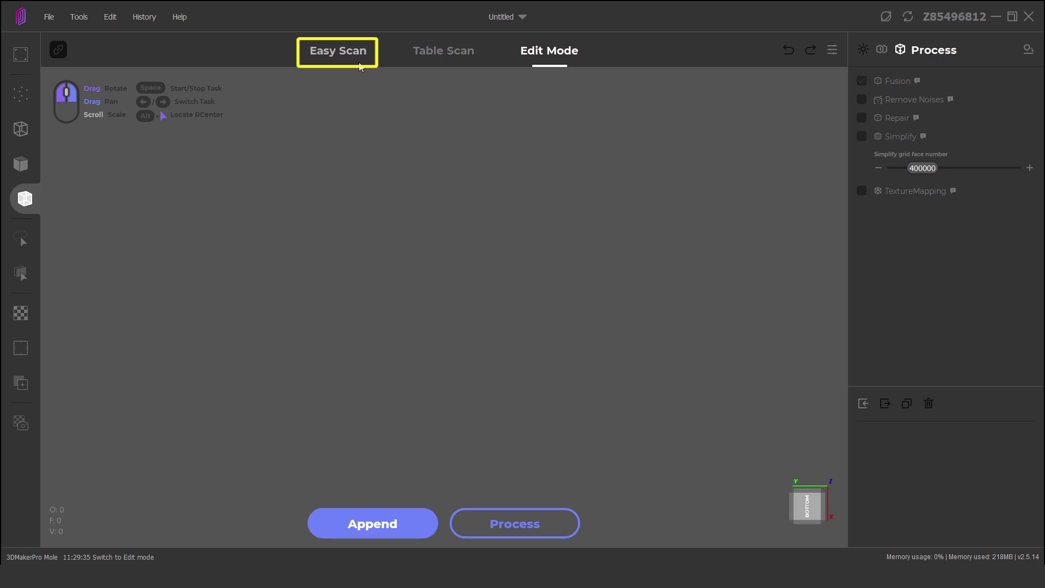
# Switch to Table Scan mode, dismissing both tip prompts, to preview the cup on the turntable live
pyautogui.click(358, 66)
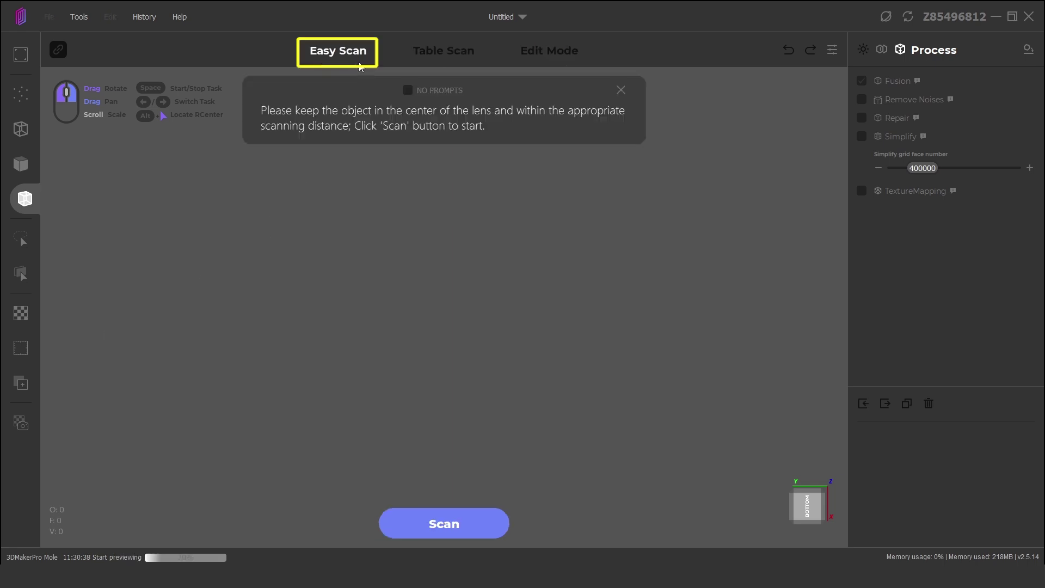
pyautogui.click(621, 91)
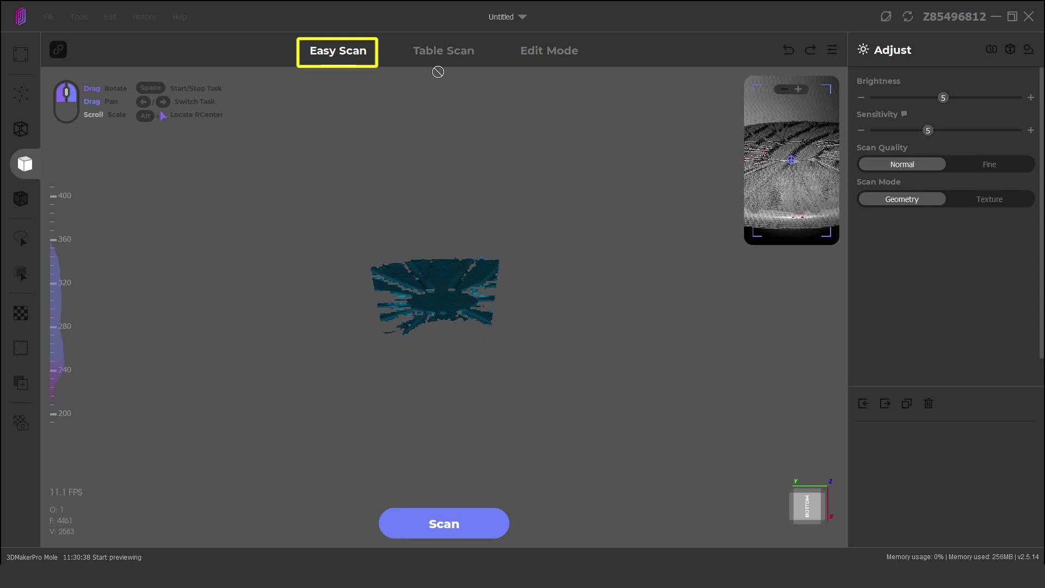
pyautogui.click(434, 56)
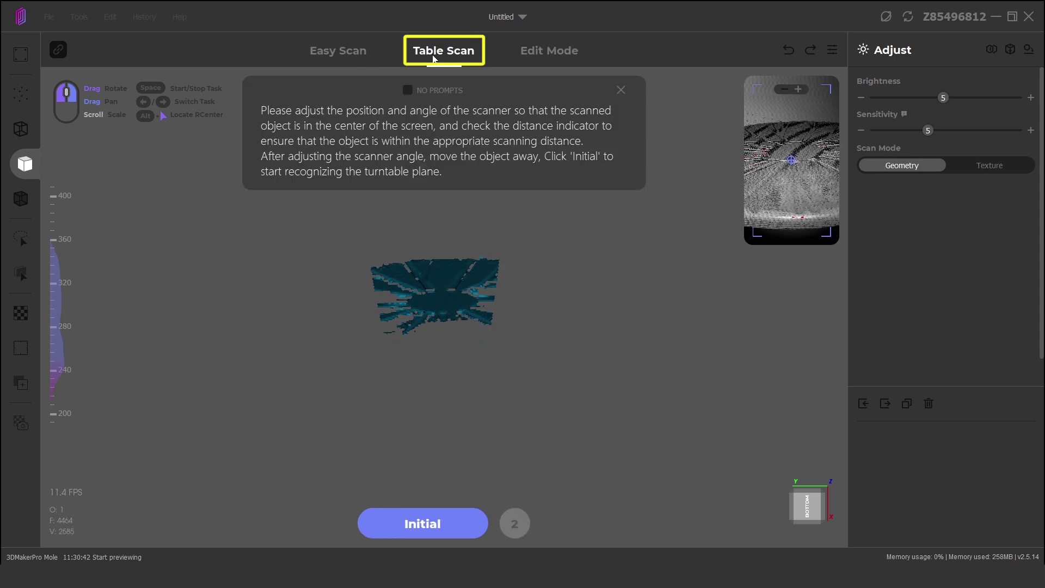
pyautogui.click(623, 91)
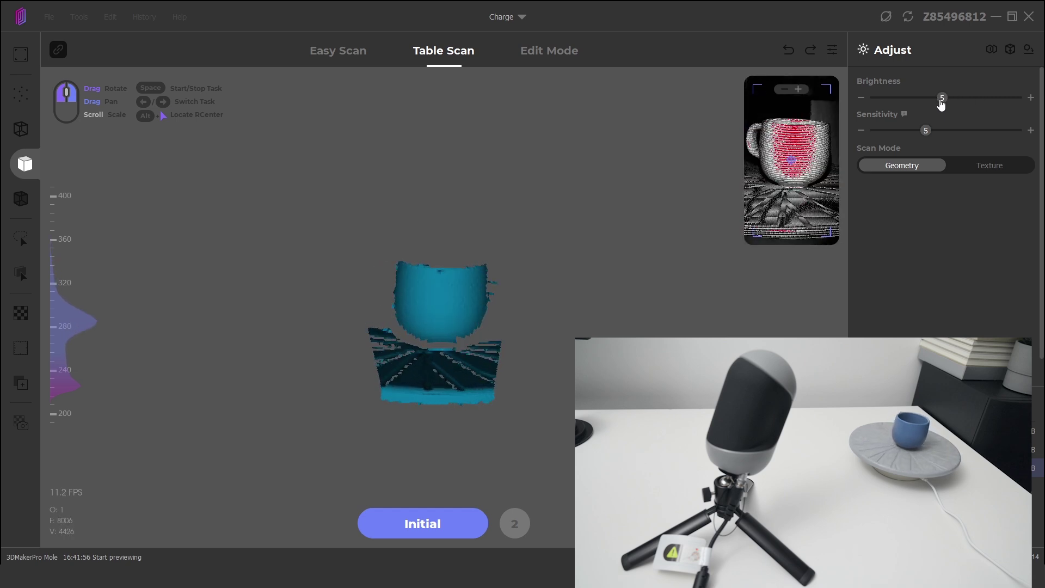
# Set scan brightness to 4, calibrate the turntable plane, and start scanning the cup
pyautogui.moveTo(942, 103); pyautogui.dragTo(929, 98)
pyautogui.click(456, 525)
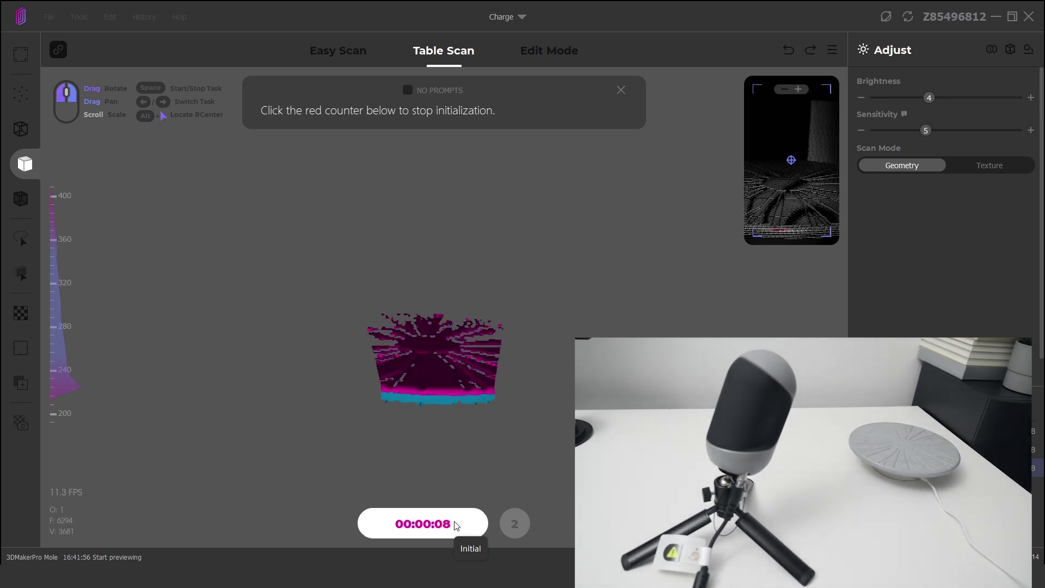
pyautogui.click(466, 536)
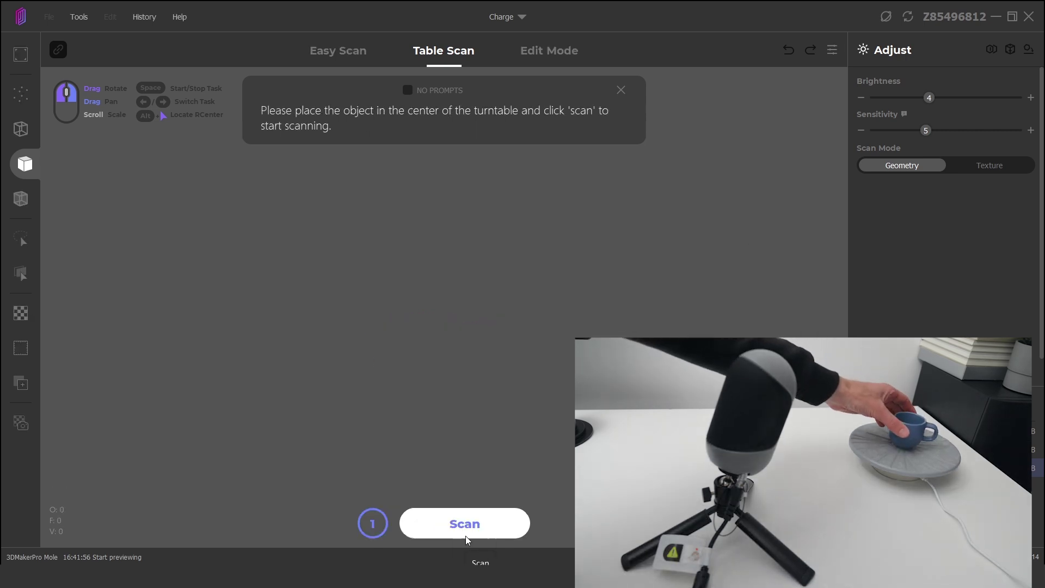
pyautogui.click(465, 535)
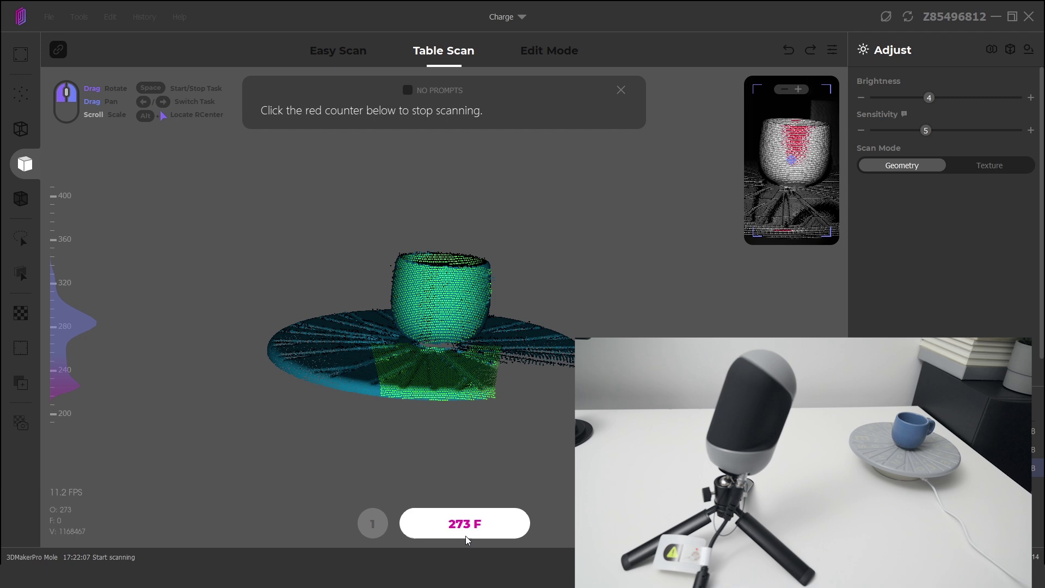
# Stop the 320-frame cup scan so it rebuilds as Tablescan3, view it from above, and append another scan
pyautogui.click(466, 523)
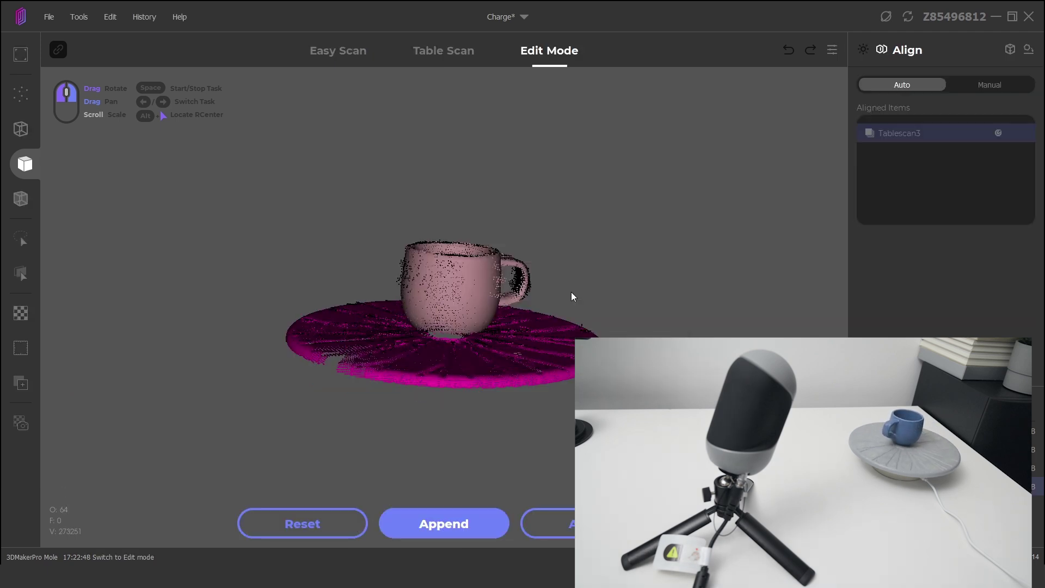
pyautogui.moveTo(368, 248); pyautogui.dragTo(424, 350)
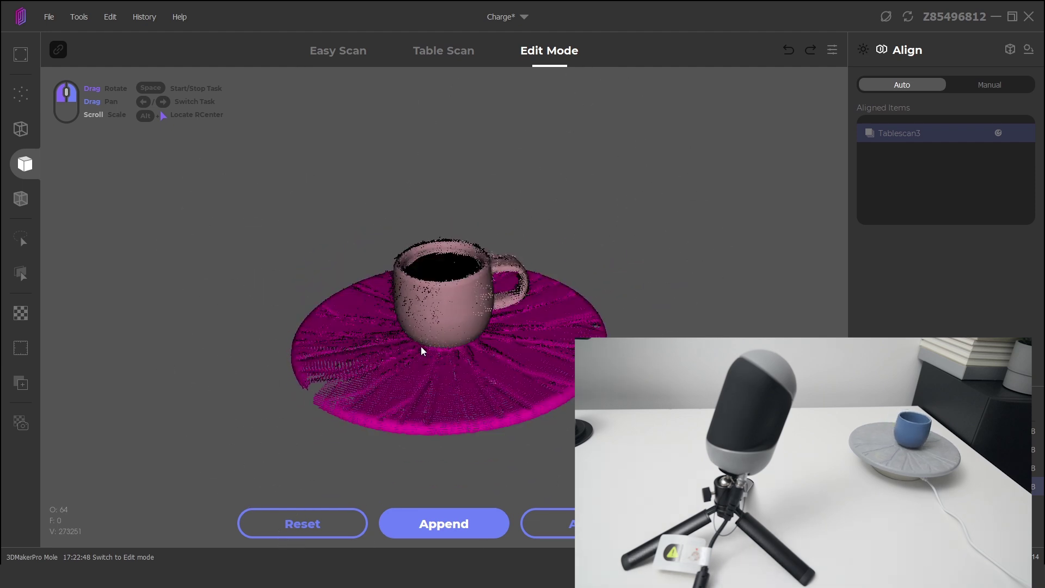
pyautogui.click(465, 531)
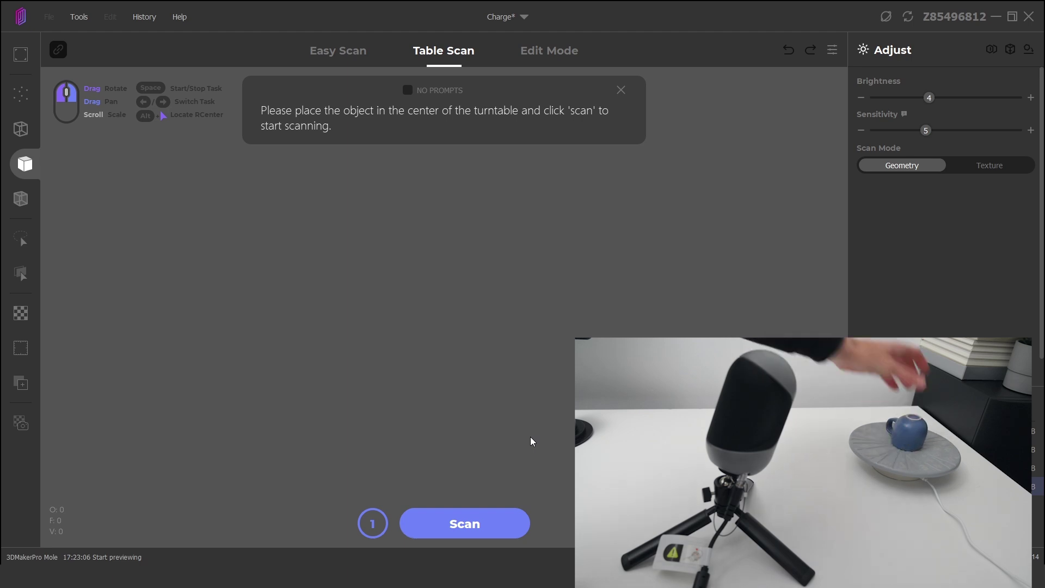
# Scan the upside-down cup into a 321-frame Tablescan4 and orbit it for inspection
pyautogui.click(486, 526)
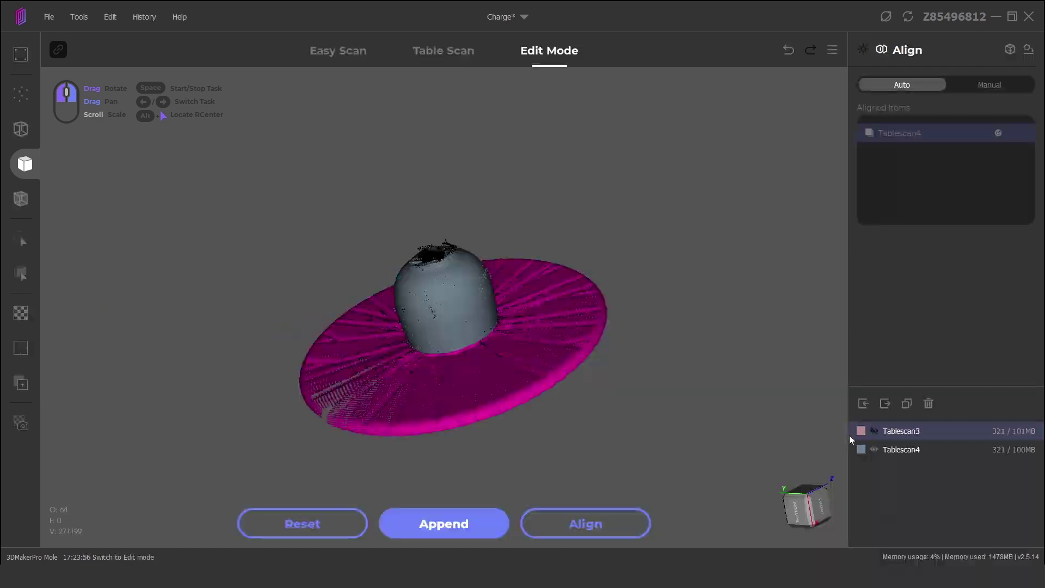
pyautogui.moveTo(853, 450)
pyautogui.mouseDown()
pyautogui.moveTo(501, 357)
pyautogui.moveTo(598, 385)
pyautogui.moveTo(397, 419)
pyautogui.moveTo(449, 340)
pyautogui.moveTo(845, 432)
pyautogui.mouseUp()
# Align Tablescan3 and Tablescan4, then delete the turntable plates from the scan
pyautogui.click(577, 527)
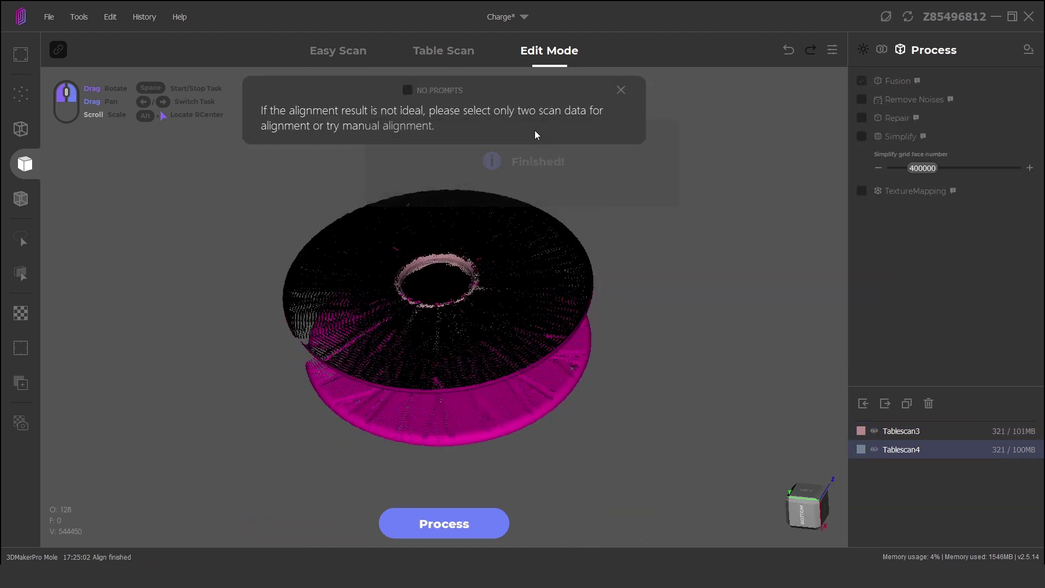
pyautogui.click(619, 89)
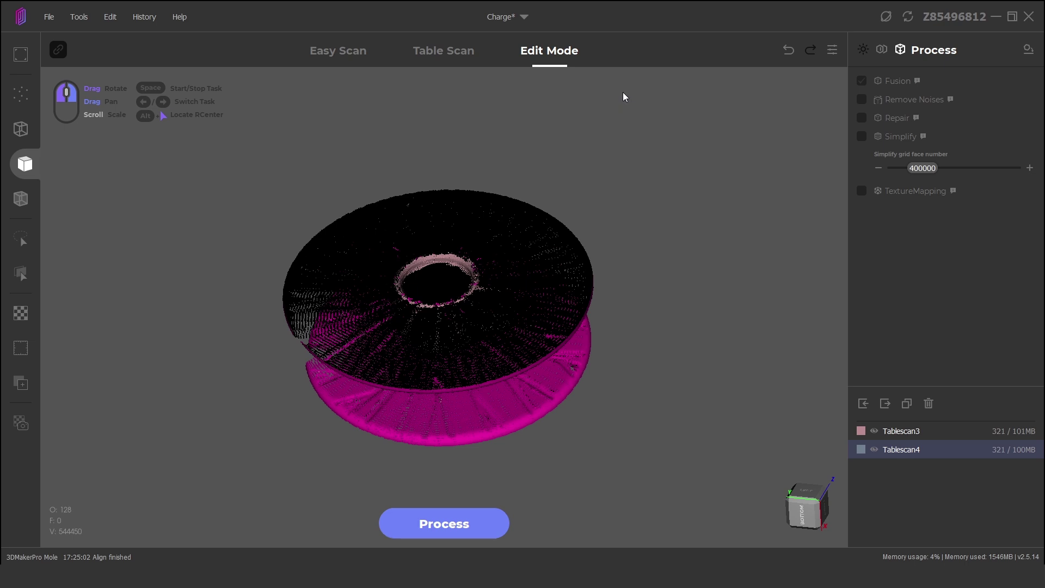
pyautogui.moveTo(727, 361); pyautogui.dragTo(625, 362)
pyautogui.press('Delete')
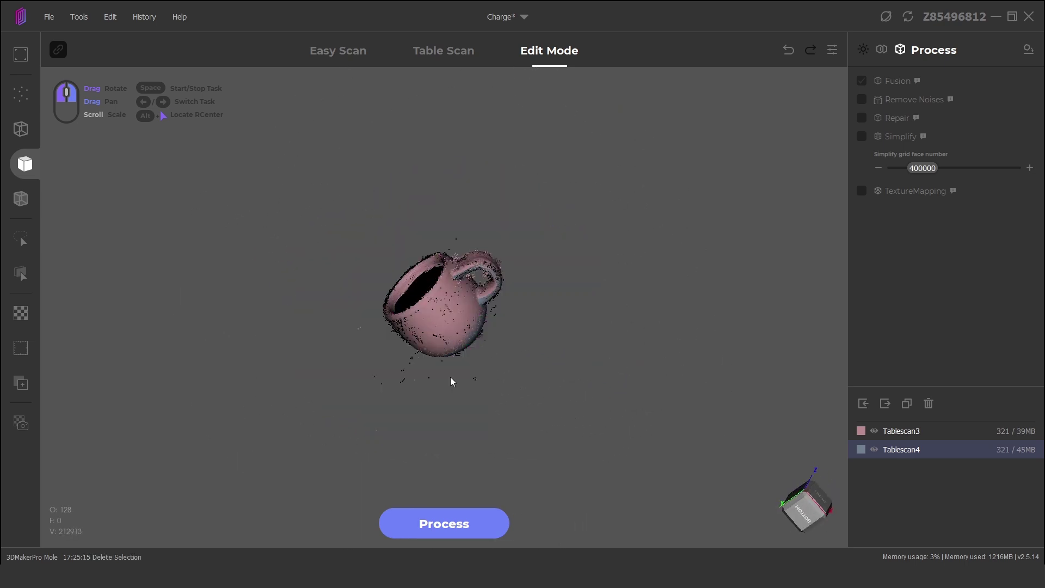
pyautogui.moveTo(450, 380)
pyautogui.mouseDown()
pyautogui.moveTo(586, 352)
pyautogui.moveTo(481, 350)
pyautogui.moveTo(413, 427)
pyautogui.moveTo(411, 240)
pyautogui.moveTo(390, 467)
pyautogui.moveTo(493, 329)
pyautogui.moveTo(468, 327)
pyautogui.mouseUp()
# Lasso and box-select stray points left of and above the mug, and delete them
pyautogui.click(20, 240)
pyautogui.moveTo(417, 163); pyautogui.dragTo(353, 307)
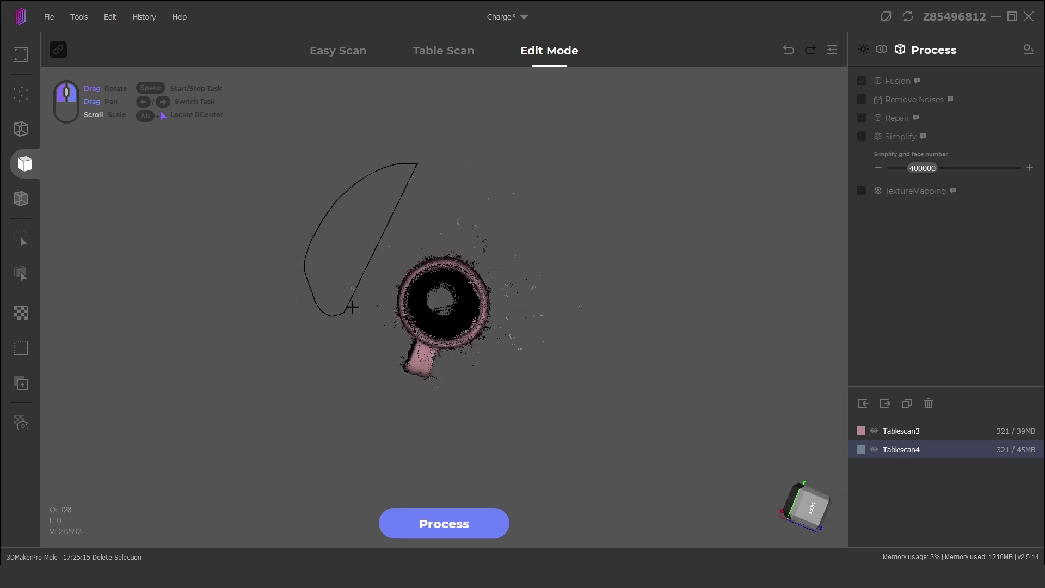
pyautogui.moveTo(610, 227); pyautogui.dragTo(611, 229)
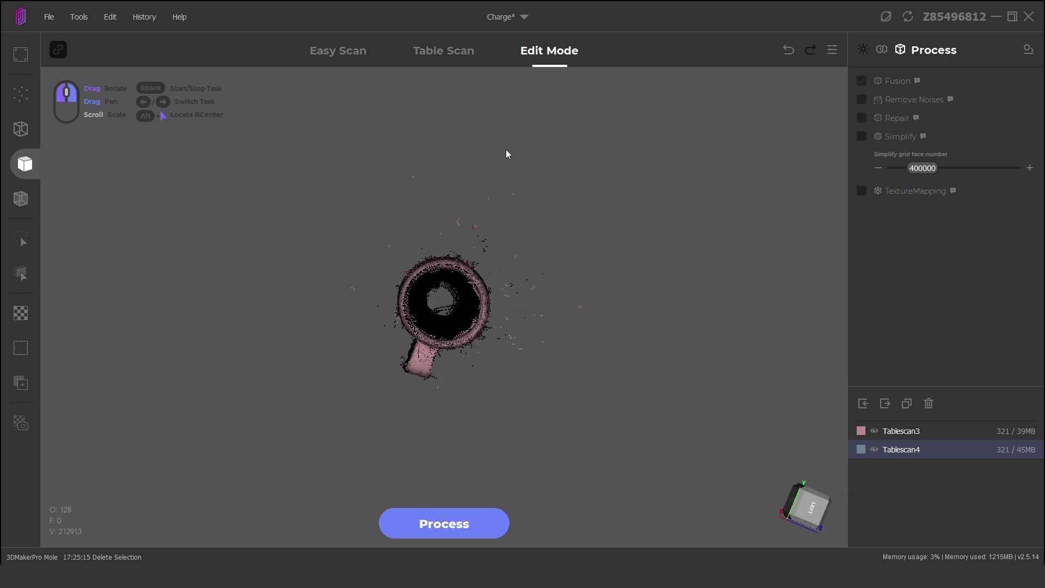
pyautogui.click(21, 240)
pyautogui.click(51, 236)
pyautogui.moveTo(361, 162); pyautogui.dragTo(559, 243)
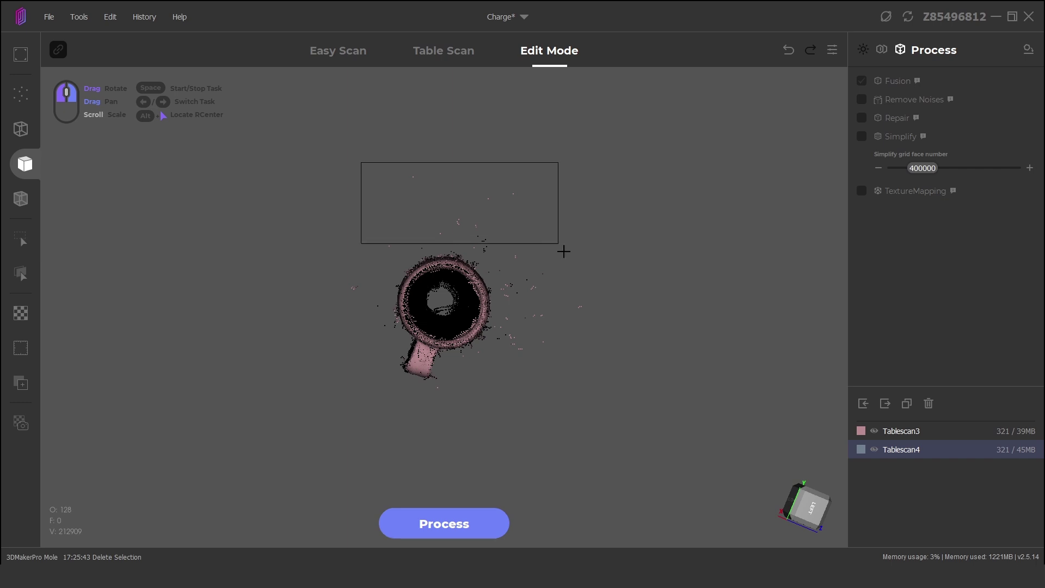
pyautogui.press('Delete')
# Delete the remaining stray points near the mug and start processing the cleaned scans
pyautogui.moveTo(619, 365); pyautogui.dragTo(619, 366)
pyautogui.press('Delete')
pyautogui.moveTo(620, 366); pyautogui.dragTo(480, 415)
pyautogui.click(444, 524)
pyautogui.click(558, 359)
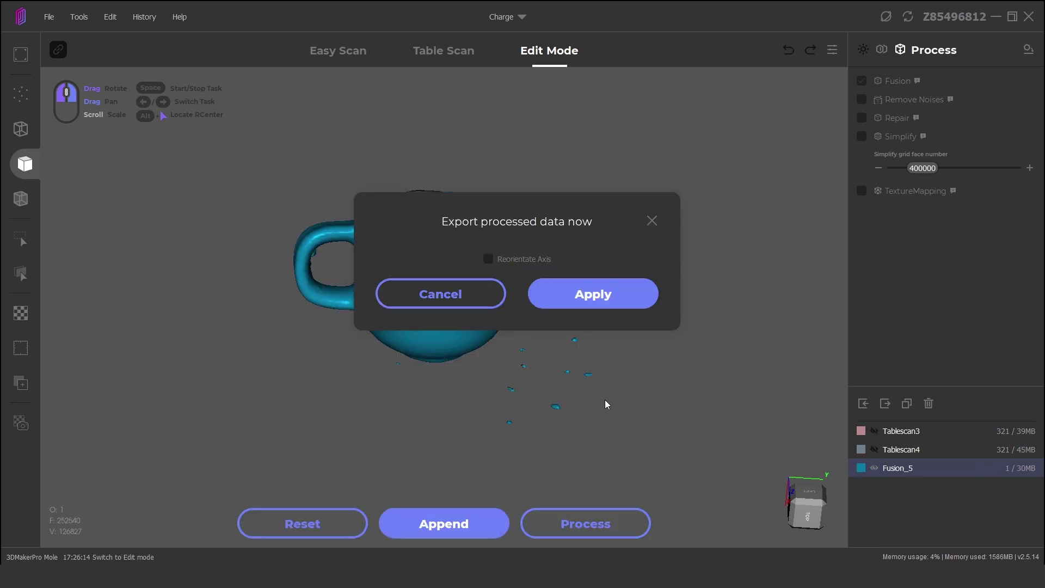
# Dismiss the export prompt and select the small stray fragments near the fused mug
pyautogui.click(441, 294)
pyautogui.moveTo(392, 345); pyautogui.dragTo(504, 434)
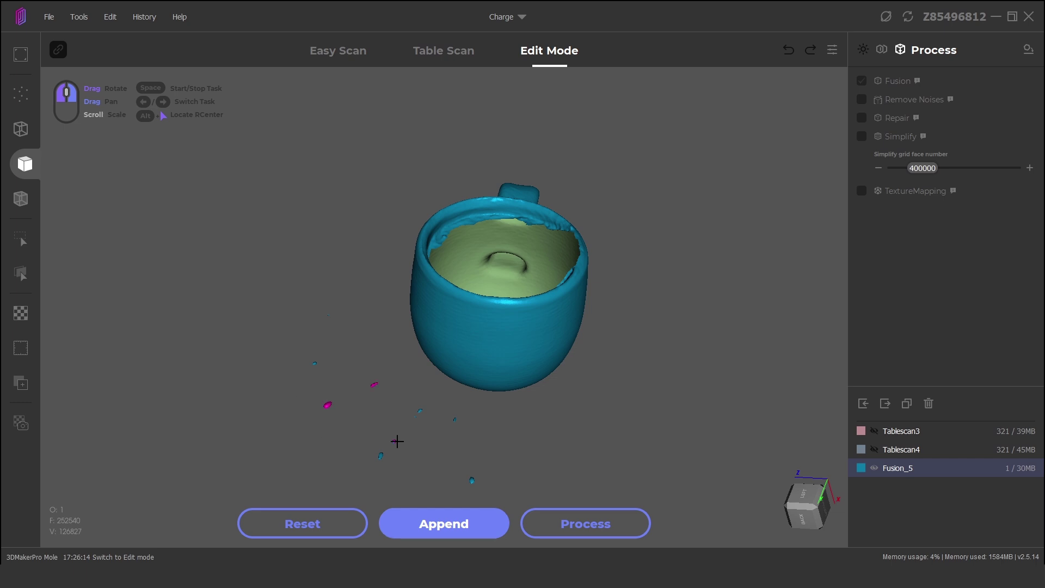
pyautogui.moveTo(438, 424); pyautogui.dragTo(370, 376)
pyautogui.moveTo(370, 376); pyautogui.dragTo(427, 367)
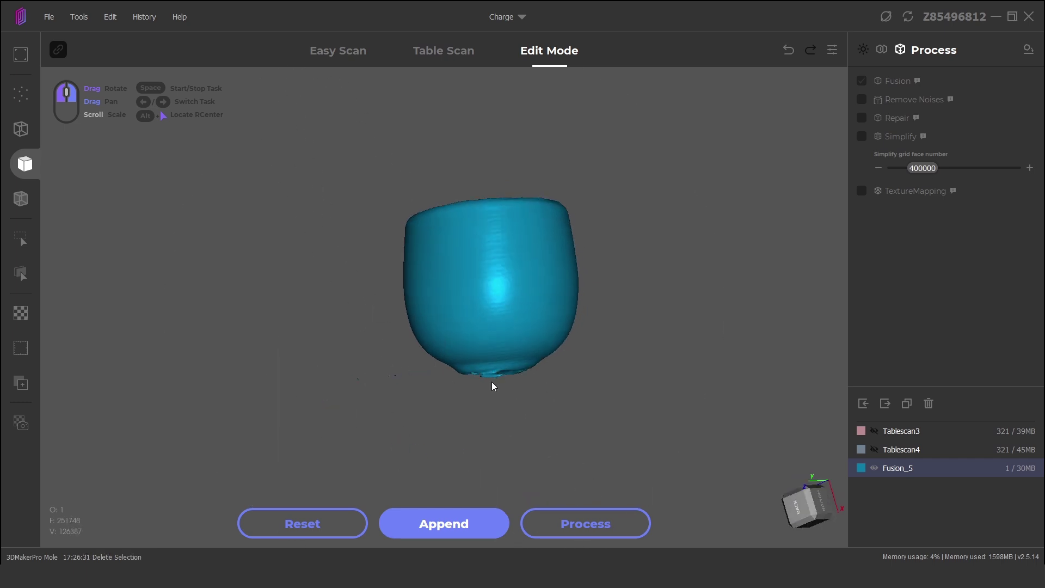
pyautogui.moveTo(494, 386); pyautogui.dragTo(601, 234)
pyautogui.scroll(5, 601, 235)
# Switch to circle-shaped selection and inspect the mug's sides and interior
pyautogui.click(22, 242)
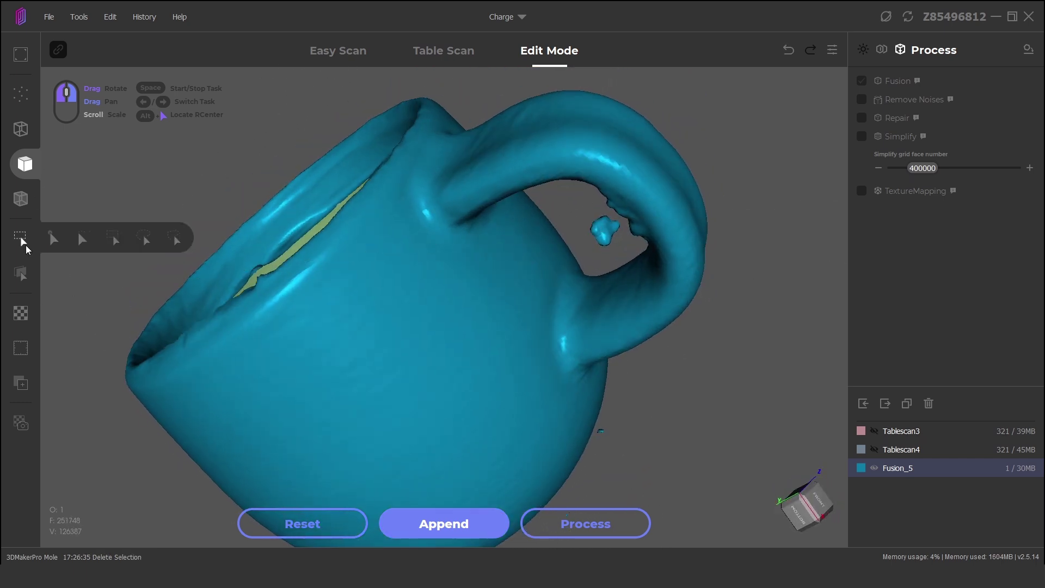
pyautogui.click(144, 238)
pyautogui.scroll(-5, 540, 325)
pyautogui.moveTo(540, 326); pyautogui.dragTo(478, 351)
pyautogui.scroll(5, 491, 378)
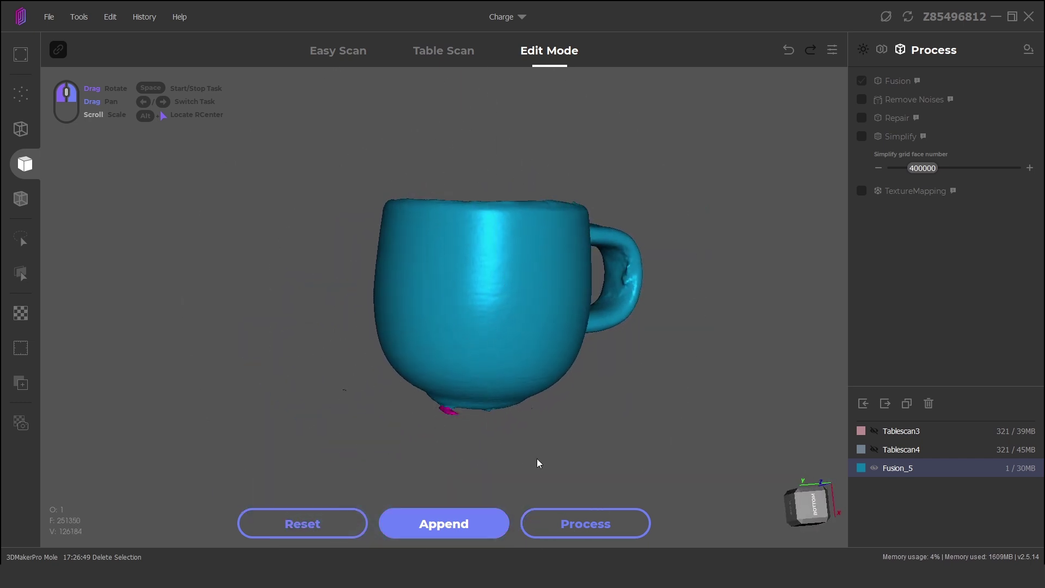
pyautogui.moveTo(534, 295); pyautogui.dragTo(203, 276)
pyautogui.click(110, 17)
# Remove noise from the fused mug, then stop the pipe fitting scan at 496 frames to rebuild it
pyautogui.click(146, 183)
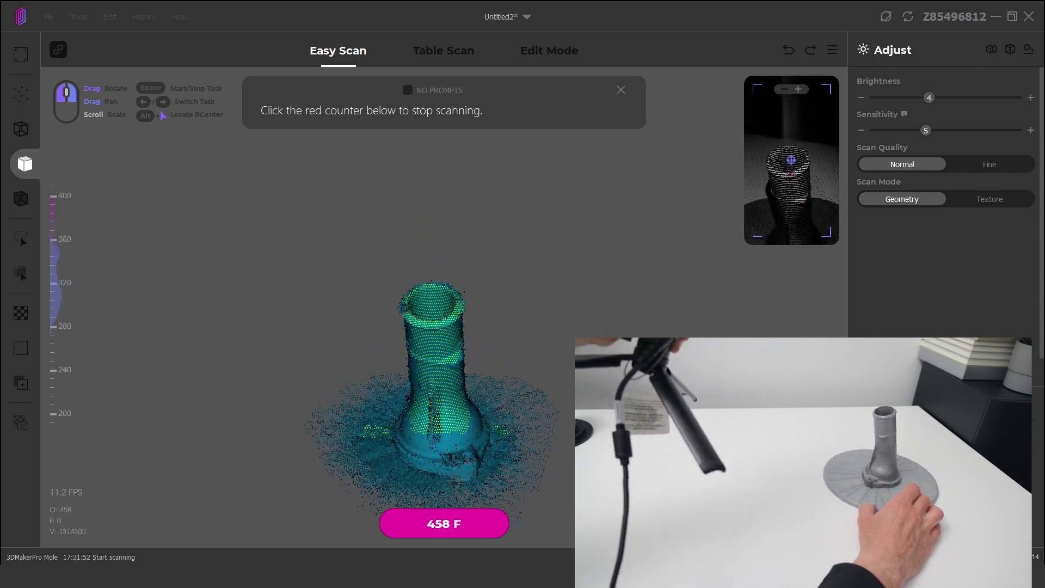
pyautogui.press('space')
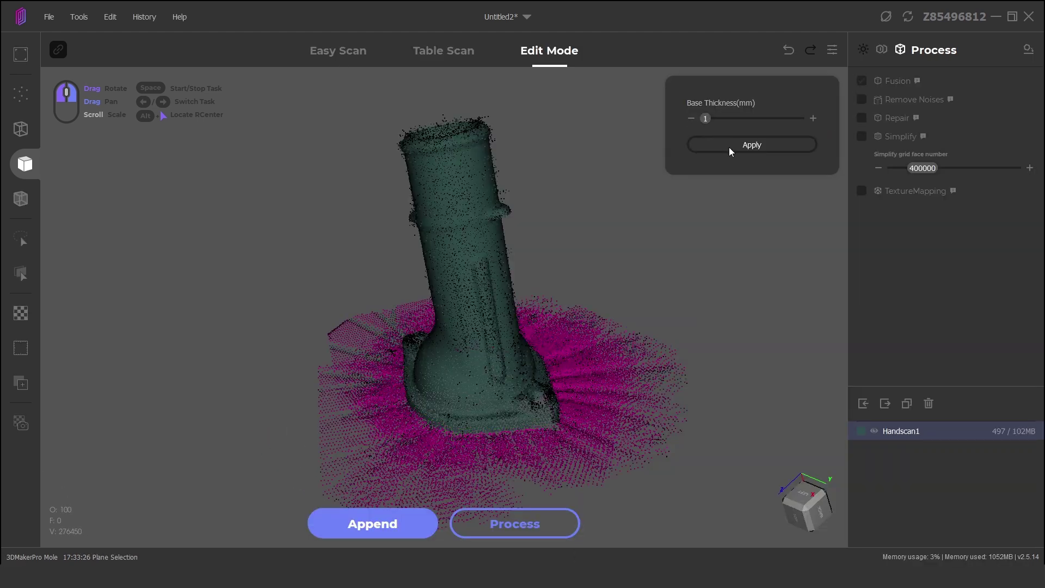
# Fuse the pipe fitting scan into Fusion_8 and run Remove Noises on it
pyautogui.click(553, 515)
pyautogui.click(586, 356)
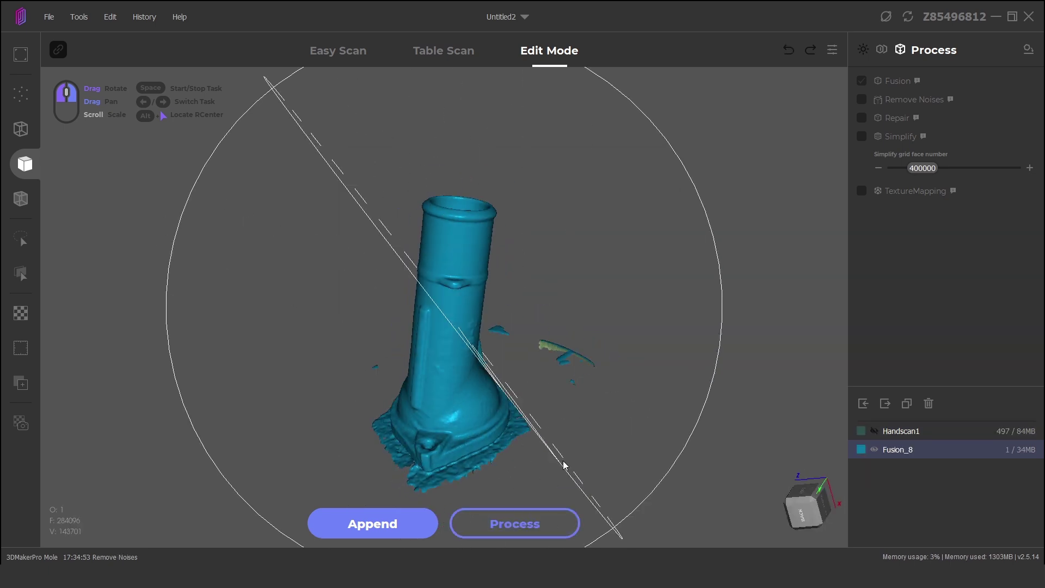
pyautogui.moveTo(565, 465); pyautogui.dragTo(349, 403)
pyautogui.click(110, 17)
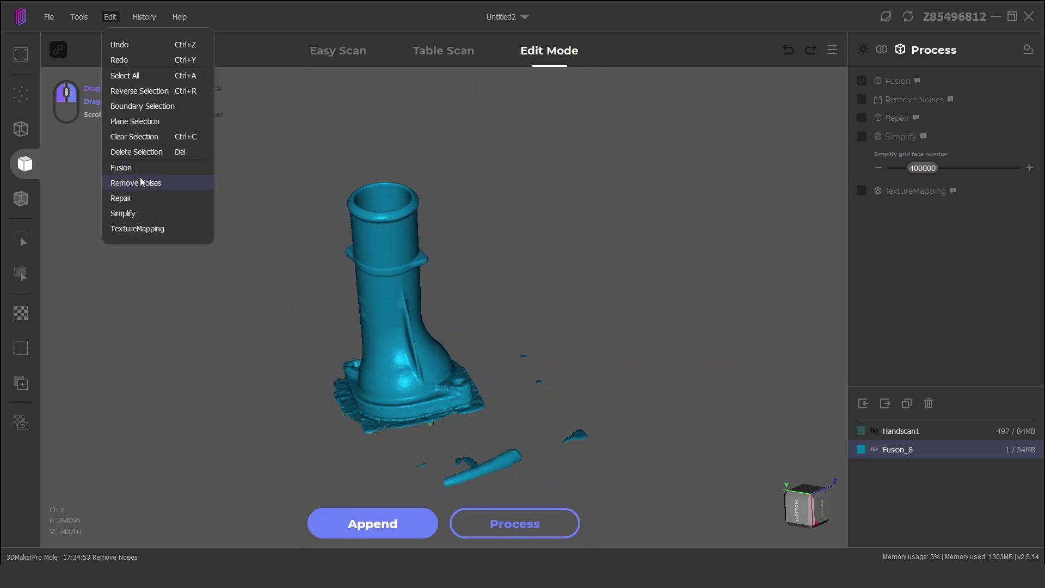
pyautogui.click(135, 183)
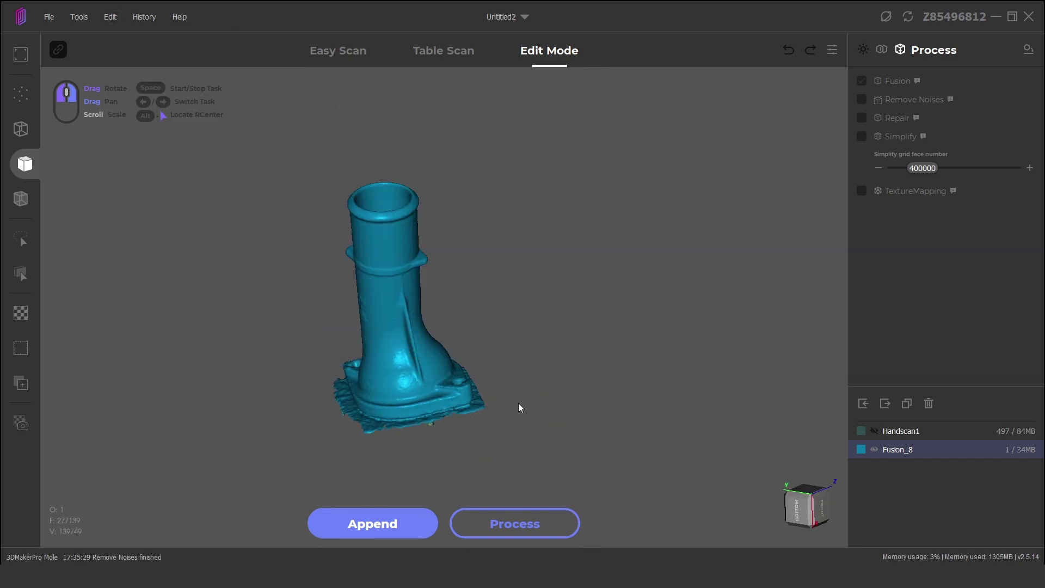
pyautogui.moveTo(517, 409); pyautogui.dragTo(379, 226)
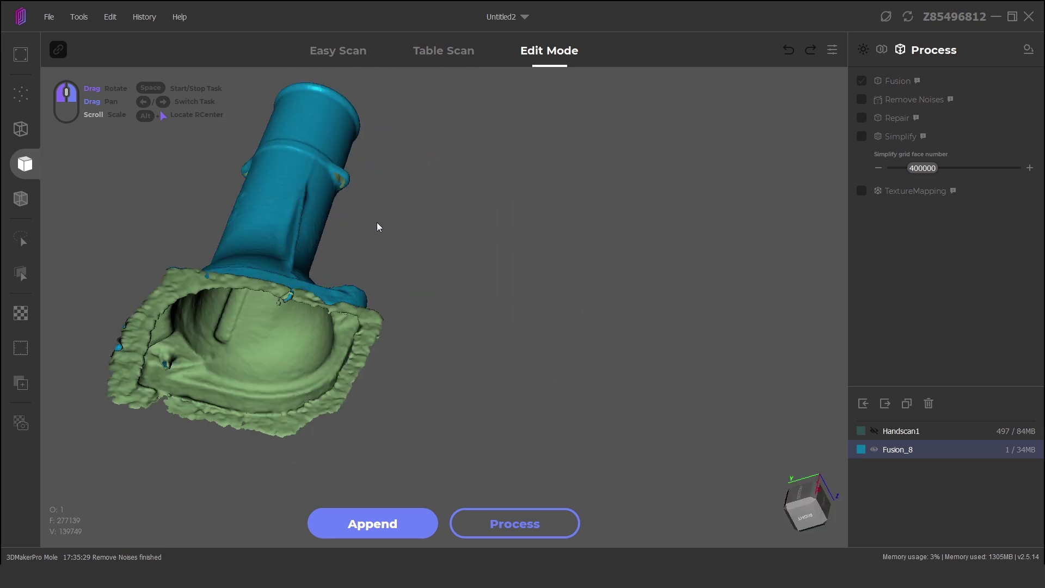
pyautogui.moveTo(238, 354); pyautogui.dragTo(30, 205)
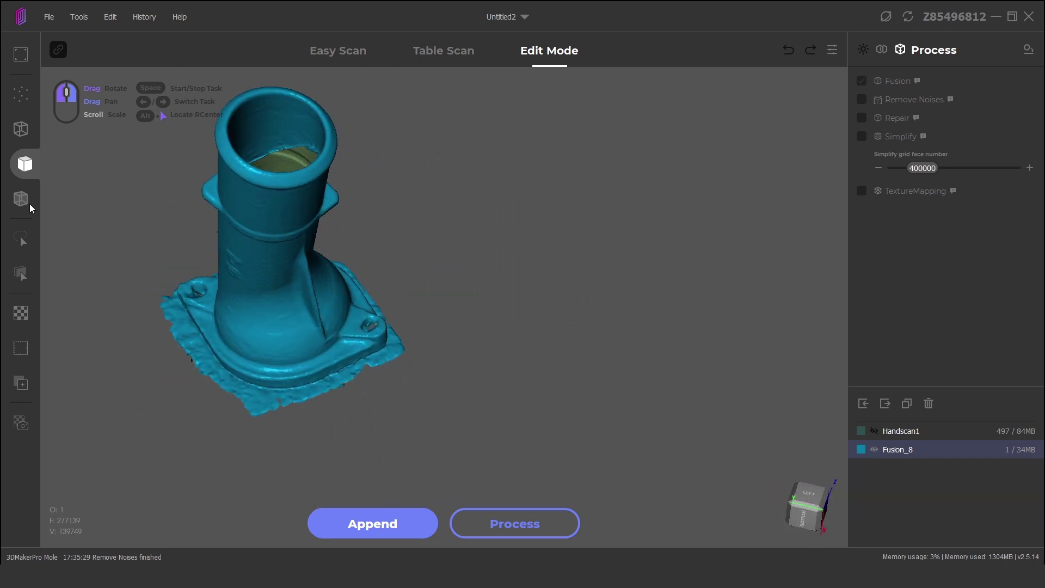
# Outline the ragged rim around the fitting's base with free-form selection and delete it
pyautogui.moveTo(21, 238)
pyautogui.click(114, 238)
pyautogui.moveTo(326, 413)
pyautogui.mouseDown()
pyautogui.moveTo(486, 420)
pyautogui.moveTo(110, 391)
pyautogui.mouseUp()
pyautogui.moveTo(109, 390); pyautogui.dragTo(171, 400)
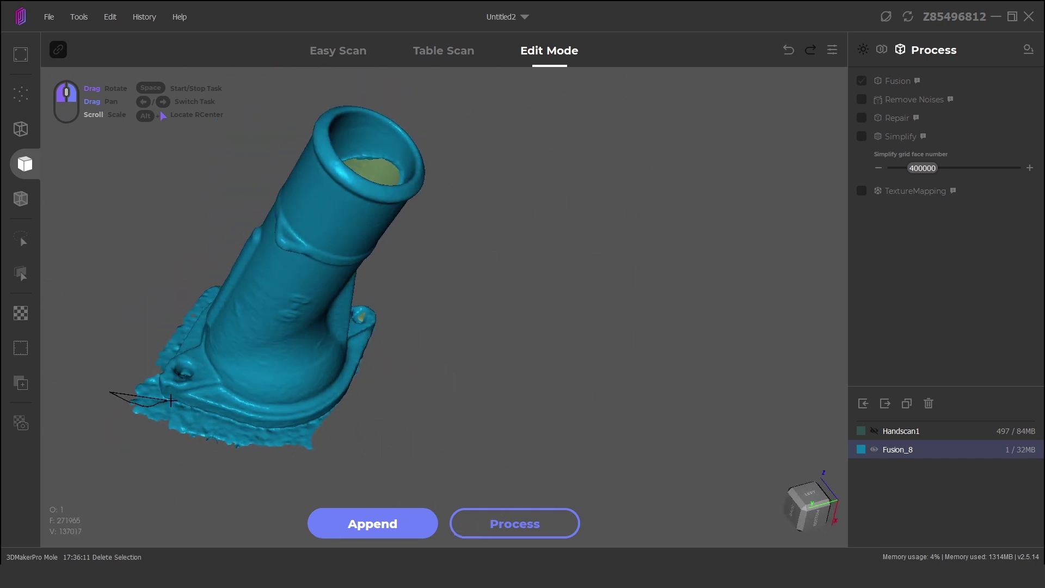
pyautogui.moveTo(312, 424); pyautogui.dragTo(120, 441)
pyautogui.press('Delete')
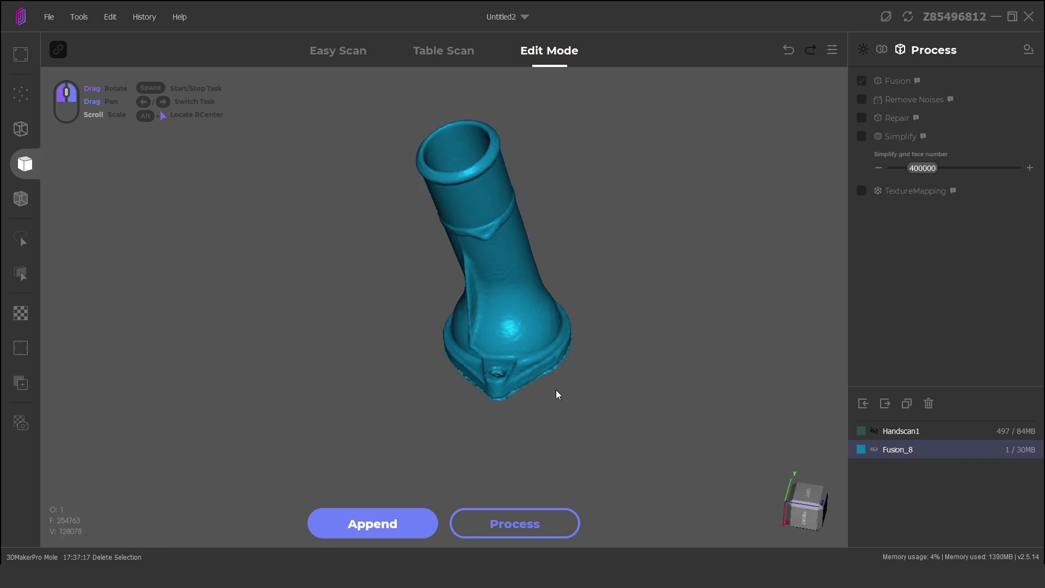
pyautogui.moveTo(557, 394)
pyautogui.mouseDown()
pyautogui.moveTo(523, 443)
pyautogui.moveTo(559, 391)
pyautogui.moveTo(441, 366)
pyautogui.moveTo(593, 345)
pyautogui.moveTo(554, 459)
pyautogui.mouseUp()
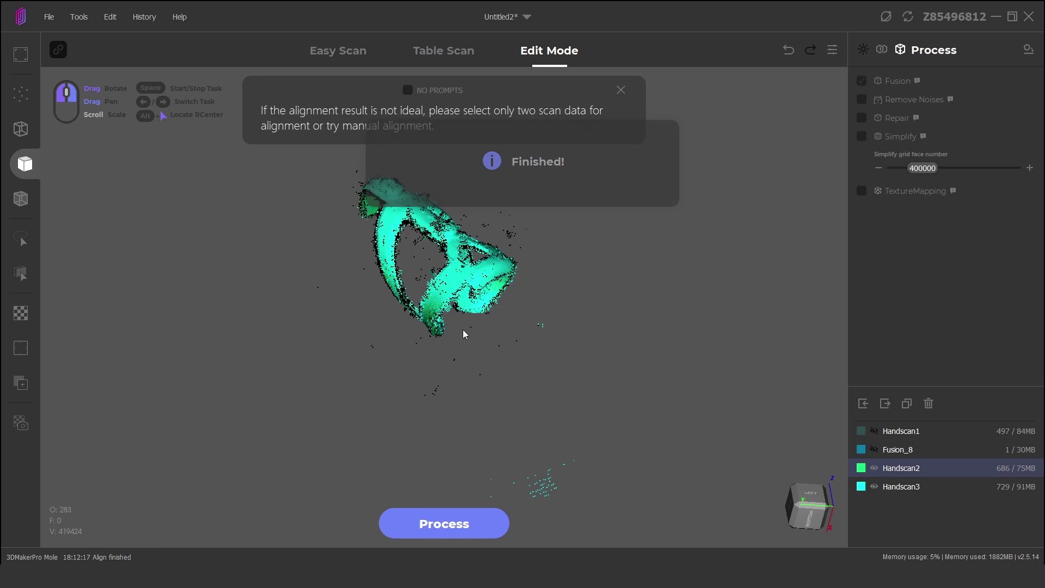
# Rotate the aligned bottle cage model to inspect the fused Fusion_9 result
pyautogui.moveTo(464, 331); pyautogui.dragTo(341, 364)
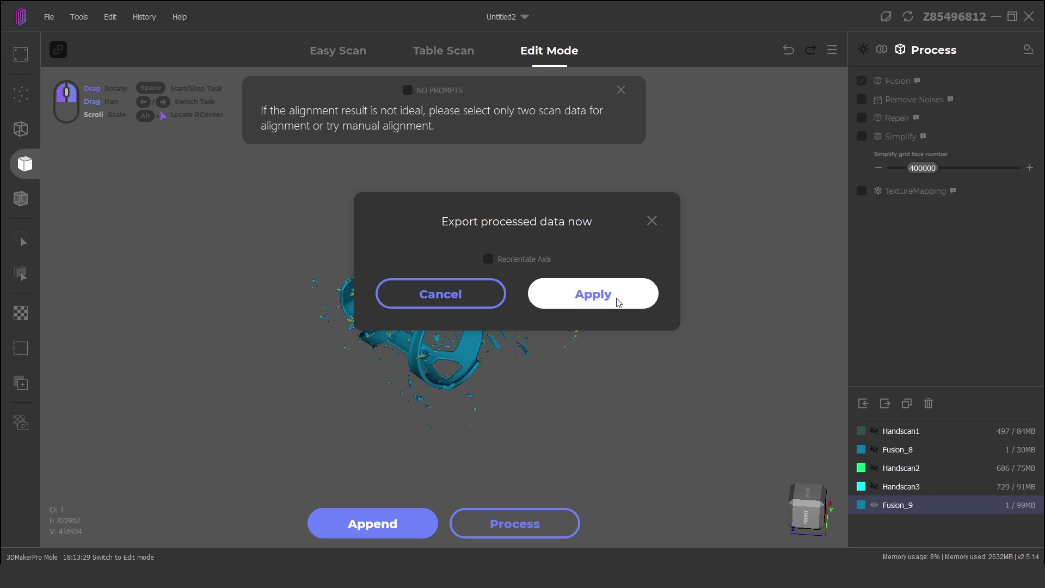
# Repair the Fusion_9 bottle cage mesh to clear loose fragments, then export it
pyautogui.moveTo(430, 380); pyautogui.dragTo(465, 398)
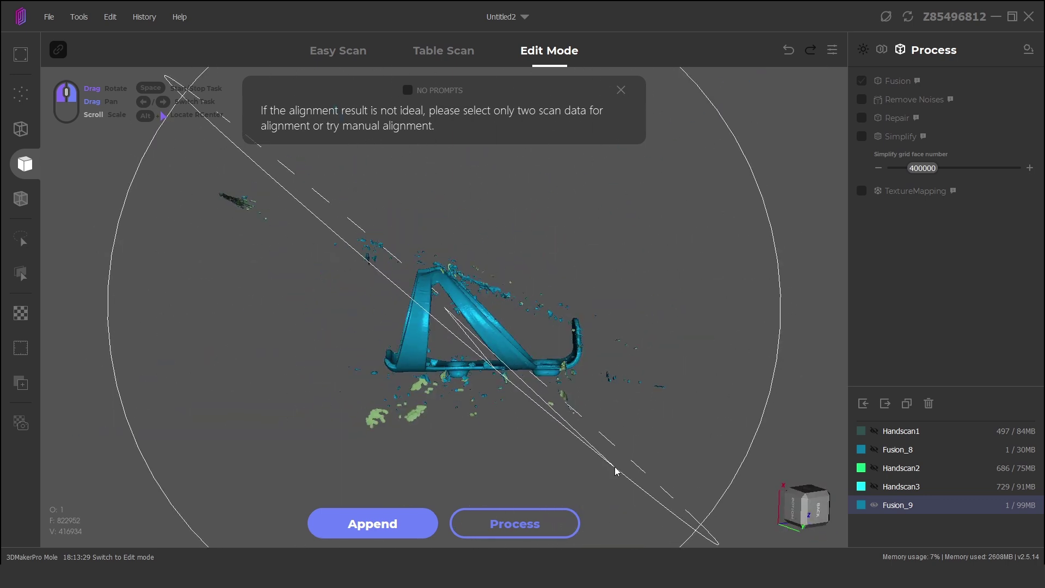
pyautogui.click(110, 16)
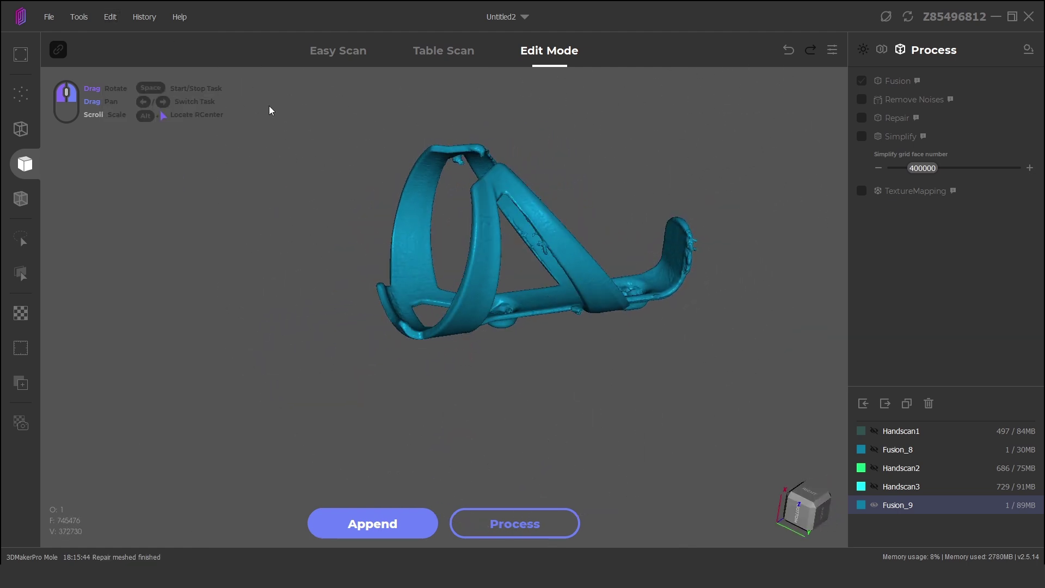
pyautogui.click(43, 16)
pyautogui.click(76, 152)
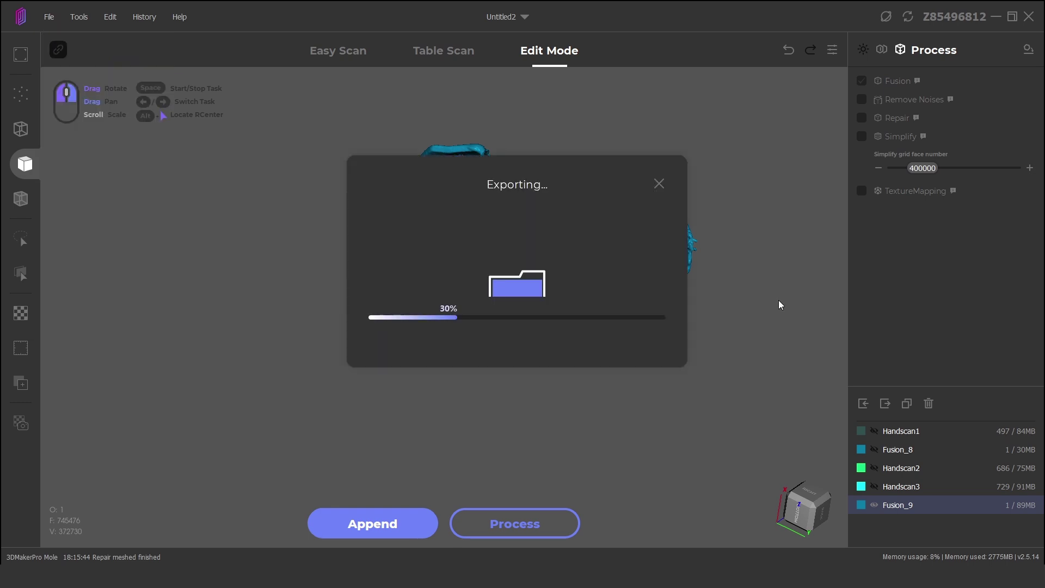